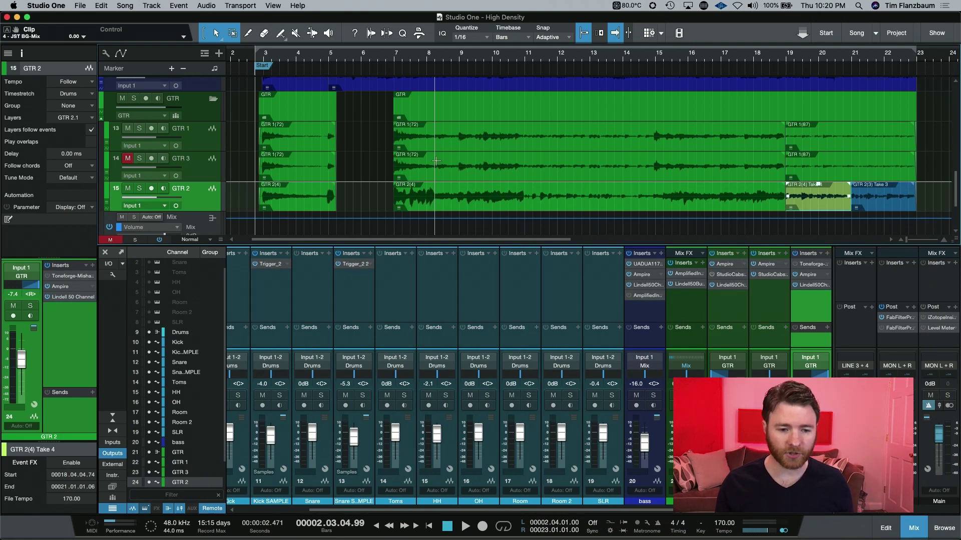
Step: Look over the drum, bass and guitar tracks and the events they hold in the arrangement
left_click_drag(417, 240, 404, 241)
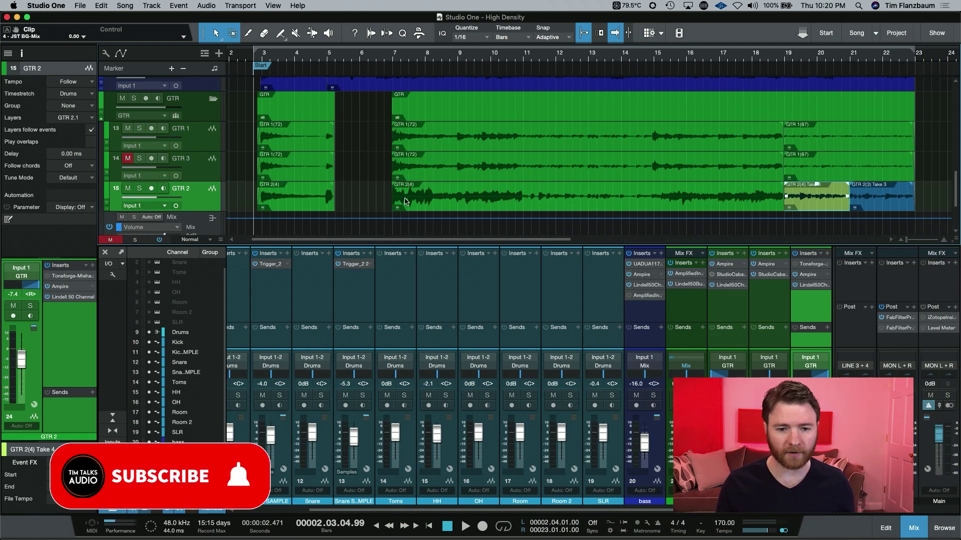
scroll(404, 240, "right", 2)
scroll(404, 198, "up", 1)
scroll(405, 198, "up", 4)
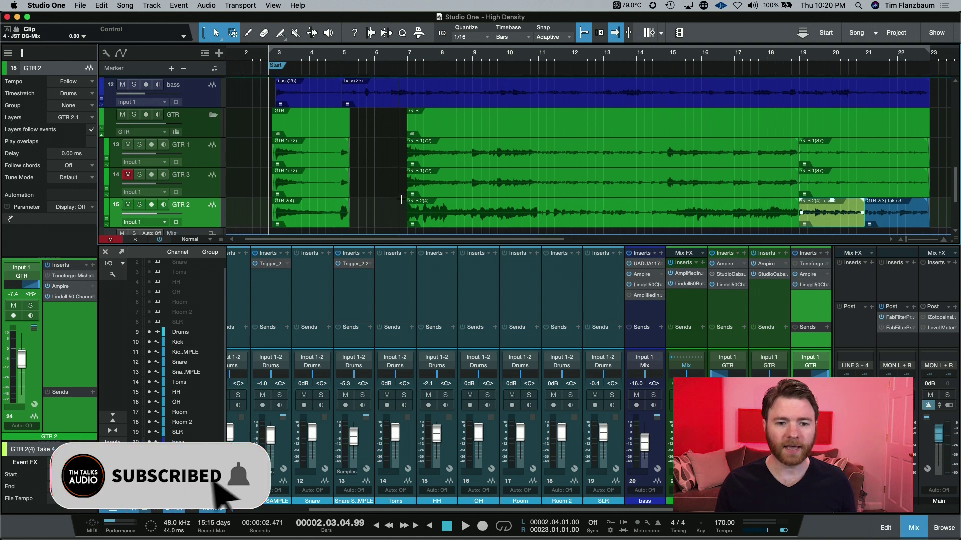
scroll(362, 185, "up", 7)
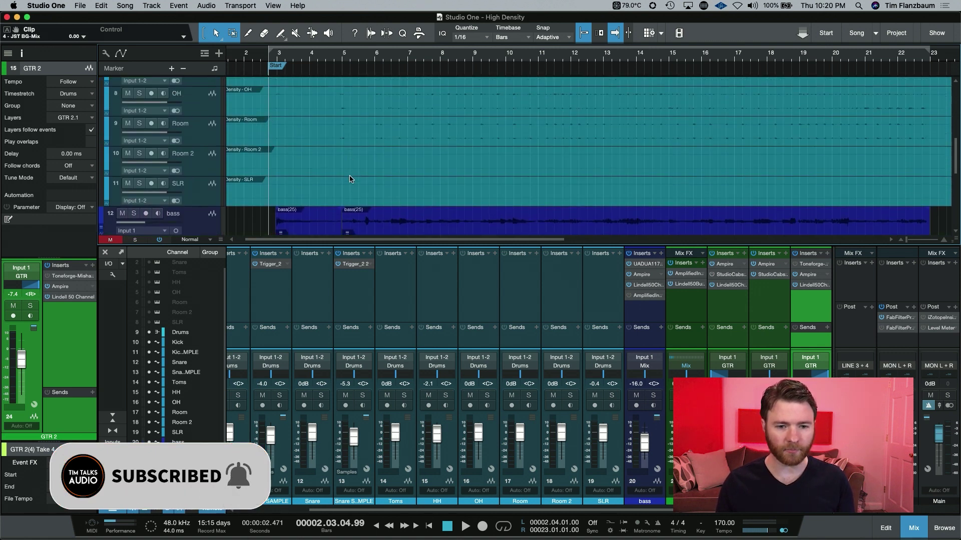
scroll(433, 153, "up", 2)
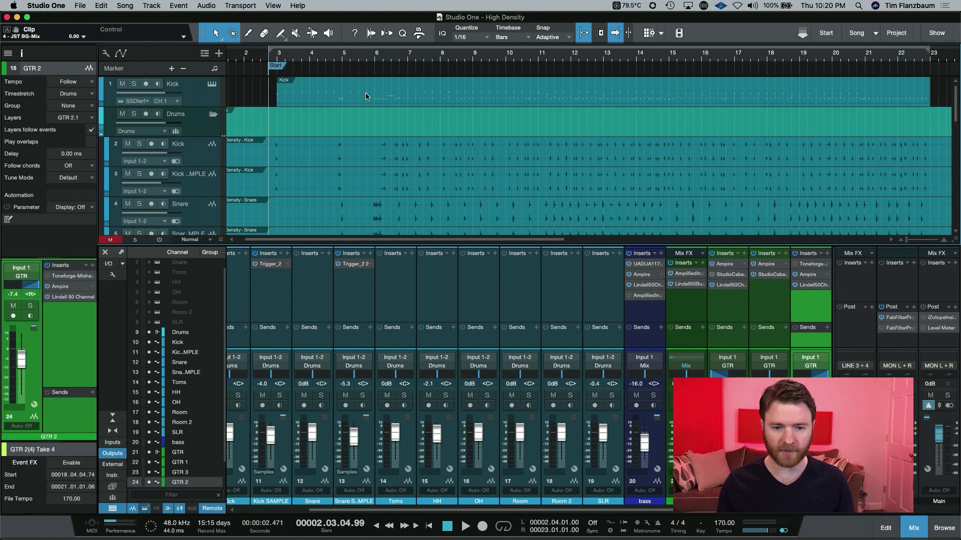
scroll(494, 118, "down", 2)
scroll(494, 119, "down", 10)
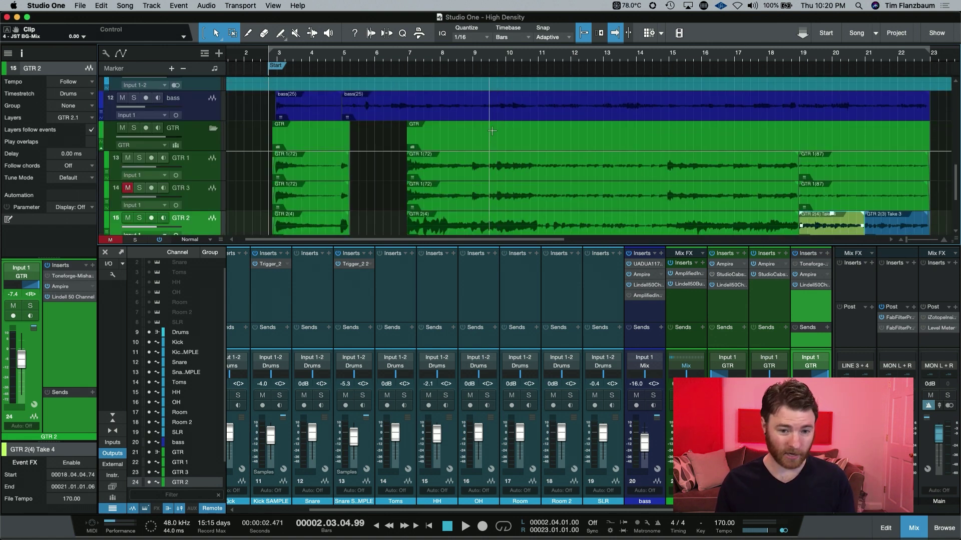
scroll(437, 142, "down", 1)
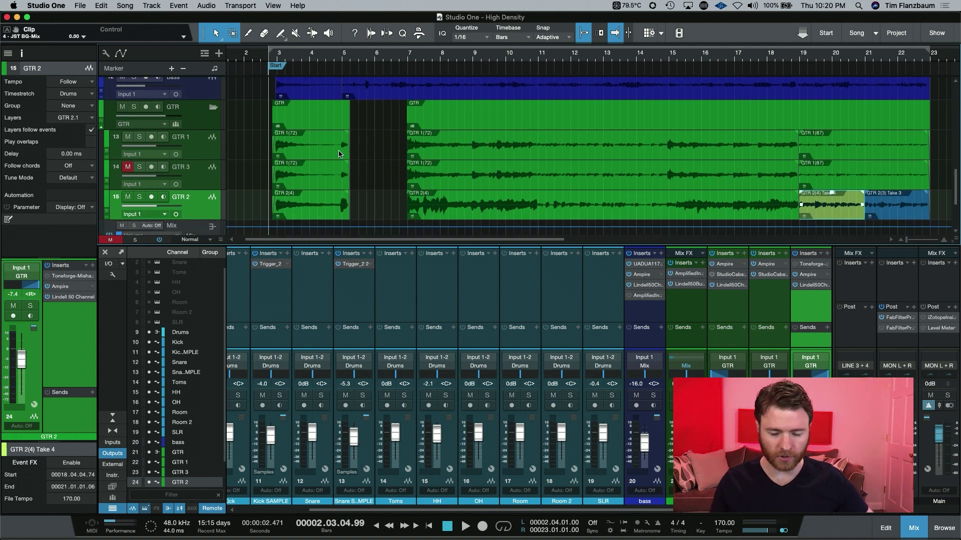
scroll(391, 182, "up", 1)
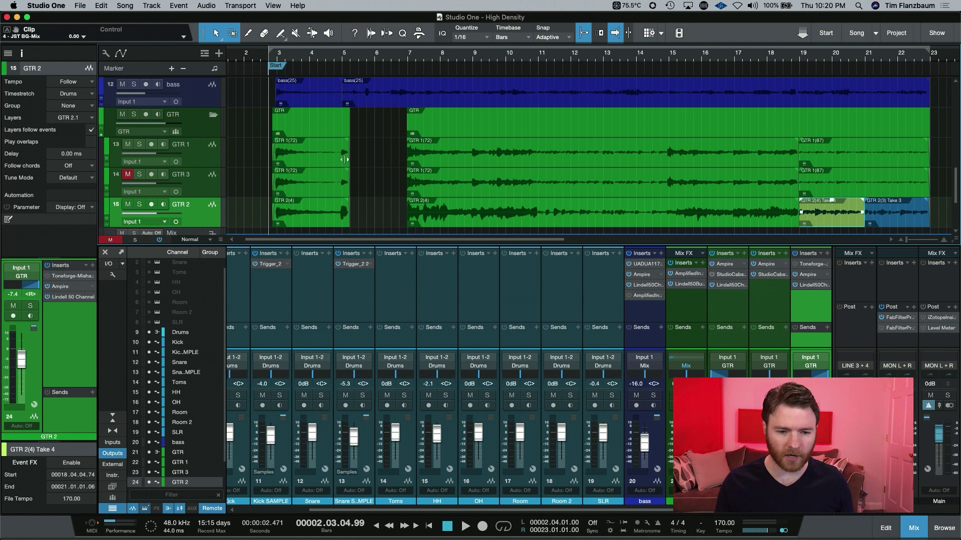
scroll(297, 152, "up", 5)
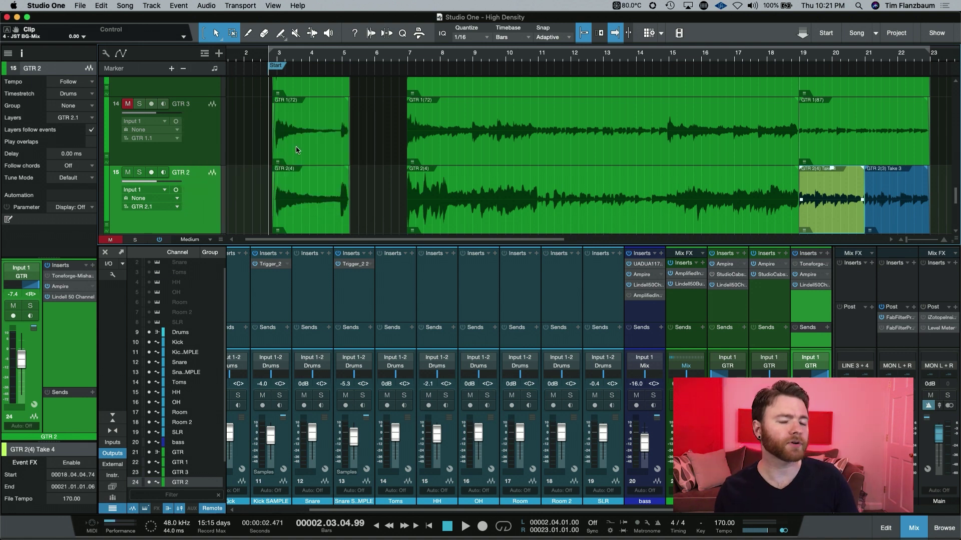
Step: Try time-stretching the first event on the GTR 3 track to end at 00006.04.01.00, and undo the stretch
left_click(316, 153)
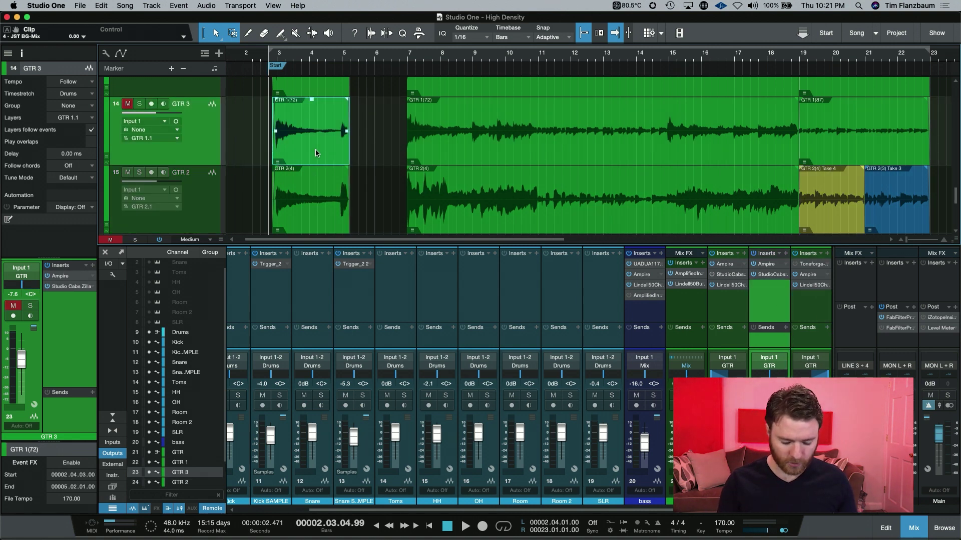
key("shift+m")
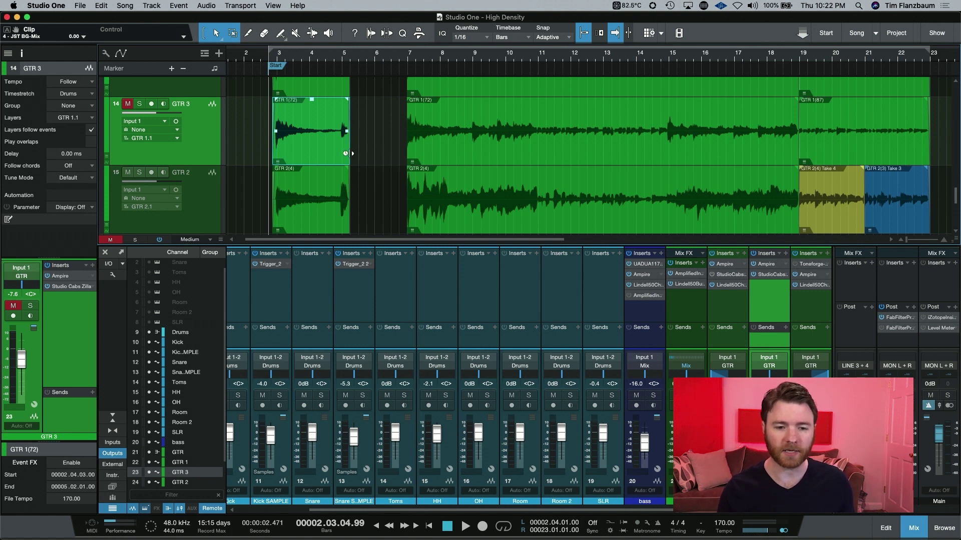
left_click_drag(350, 153, 398, 154)
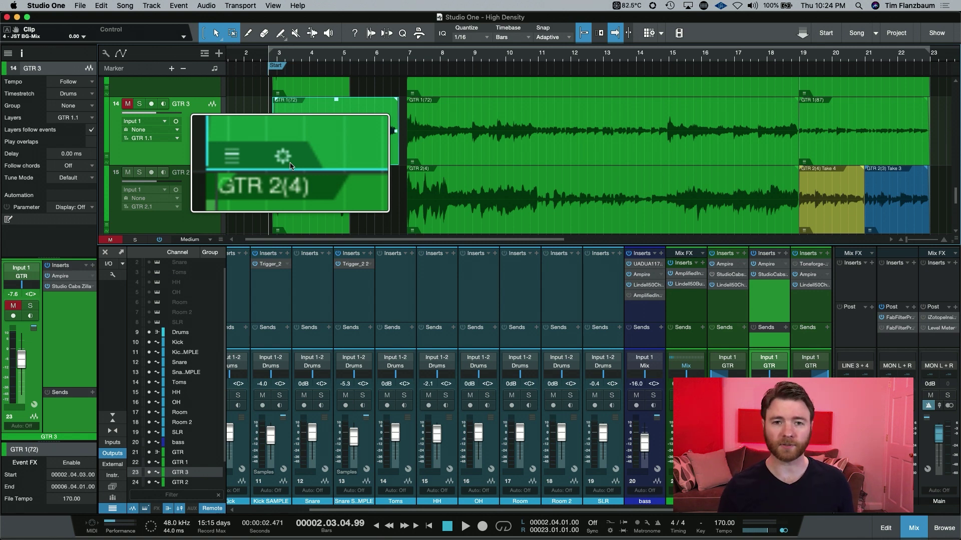
key("super+z")
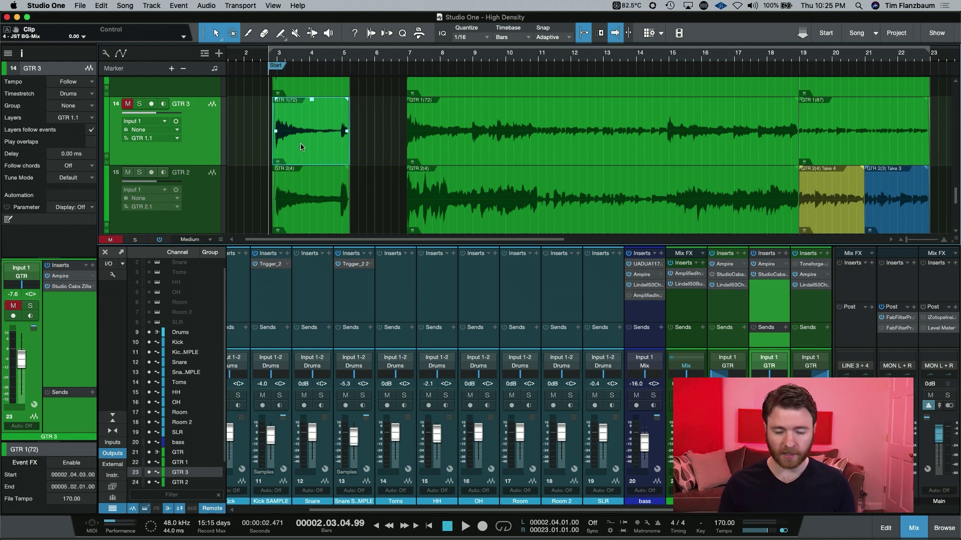
Step: Add the Chorus effect from the effects browser directly to the first GTR 3 event and close its effect window
key("F7")
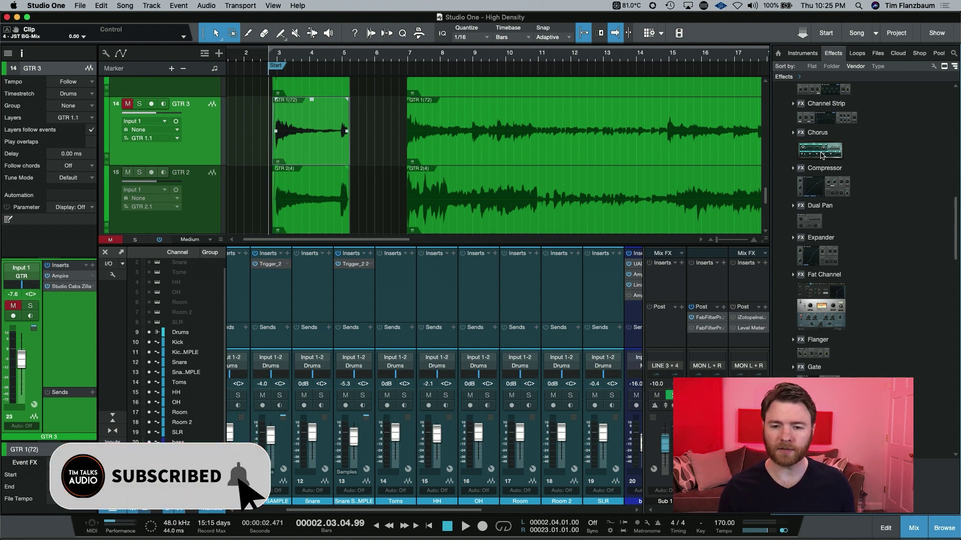
left_click_drag(821, 155, 313, 147)
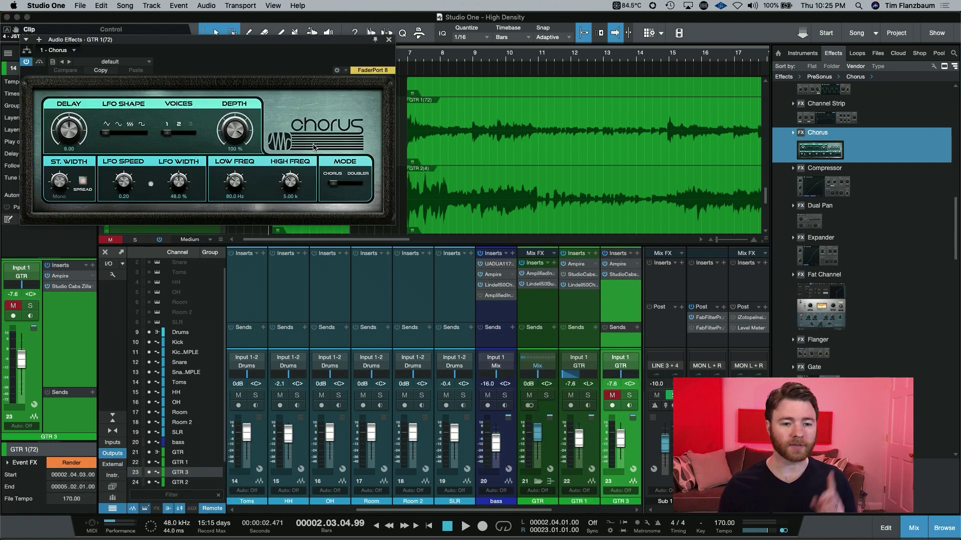
left_click(390, 42)
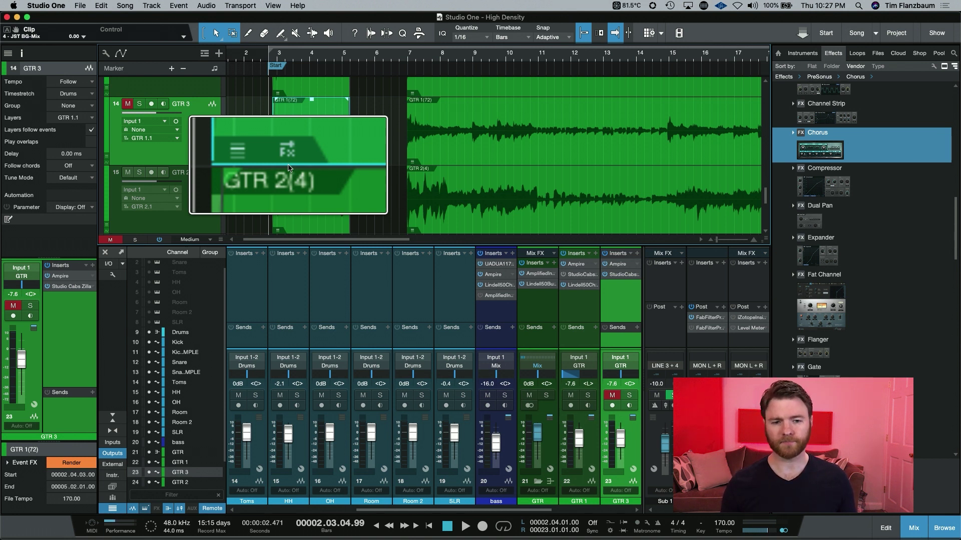
left_click(288, 164)
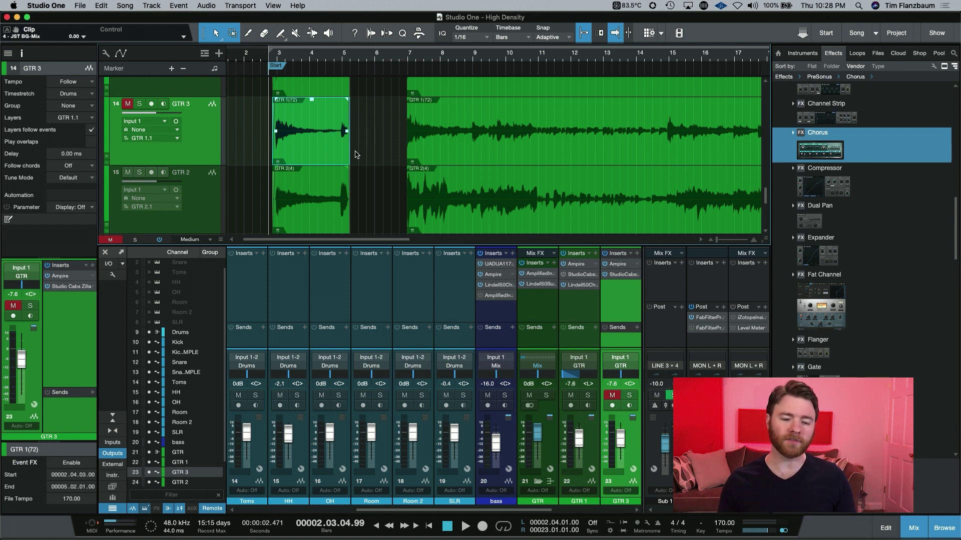
Step: Merge all four events on the GTR 2 track into one audio part
key("w")
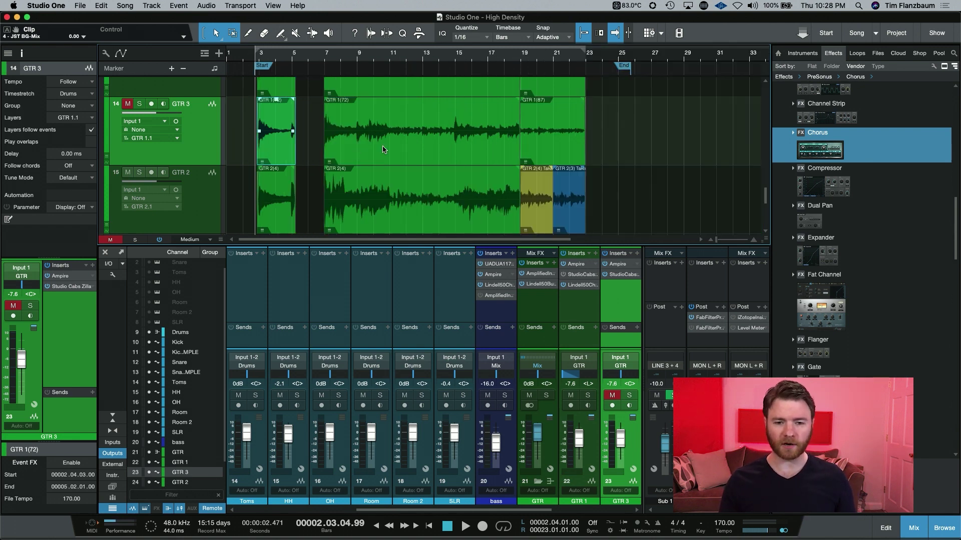
left_click(549, 152)
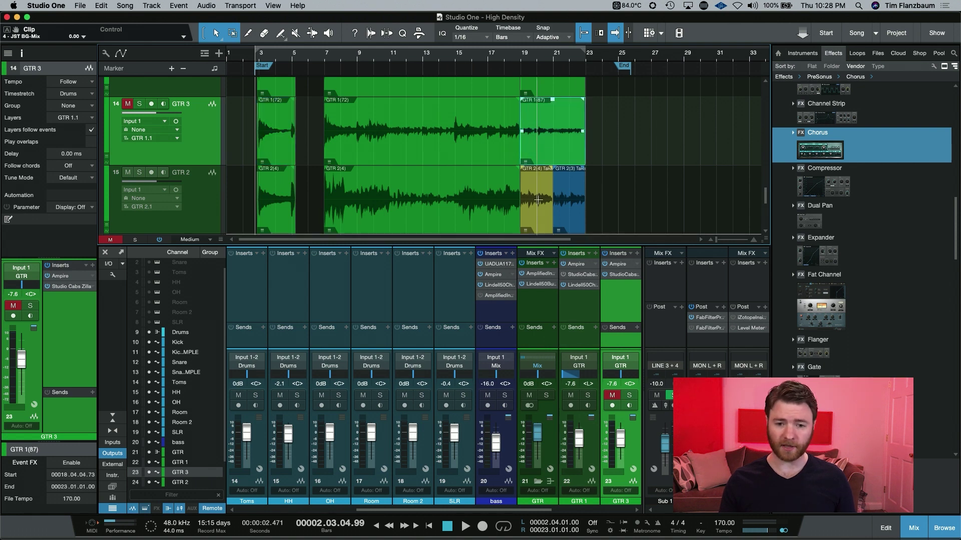
scroll(576, 222, "down", 1)
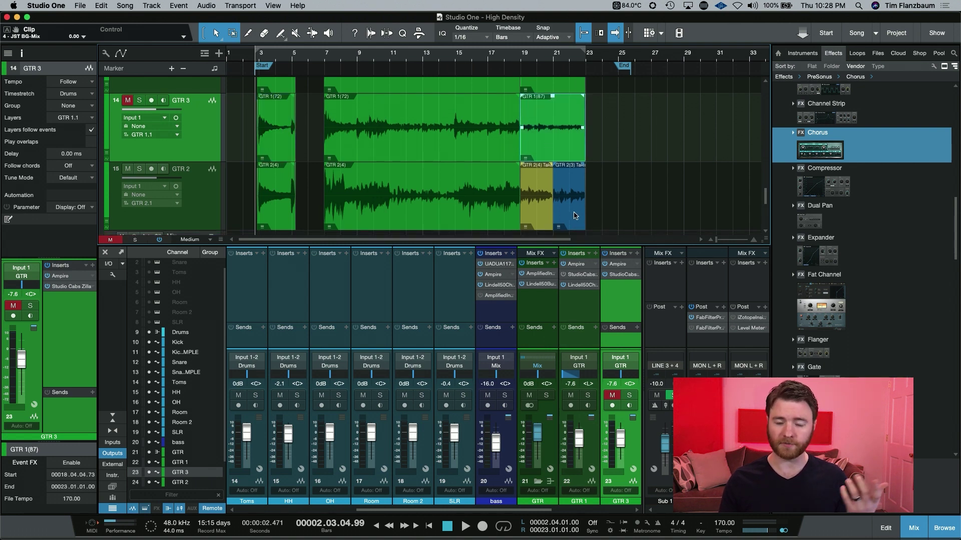
left_click(574, 215)
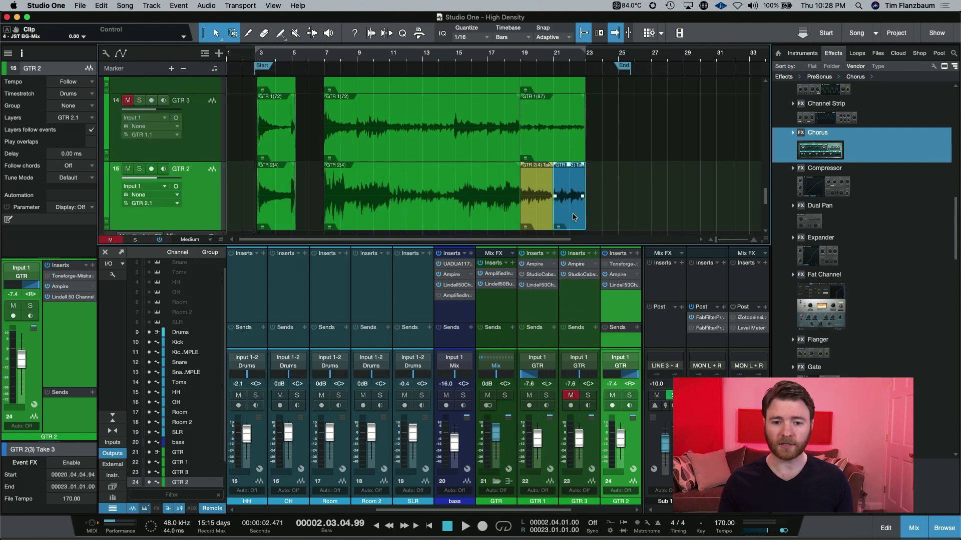
left_click(541, 220, "shift")
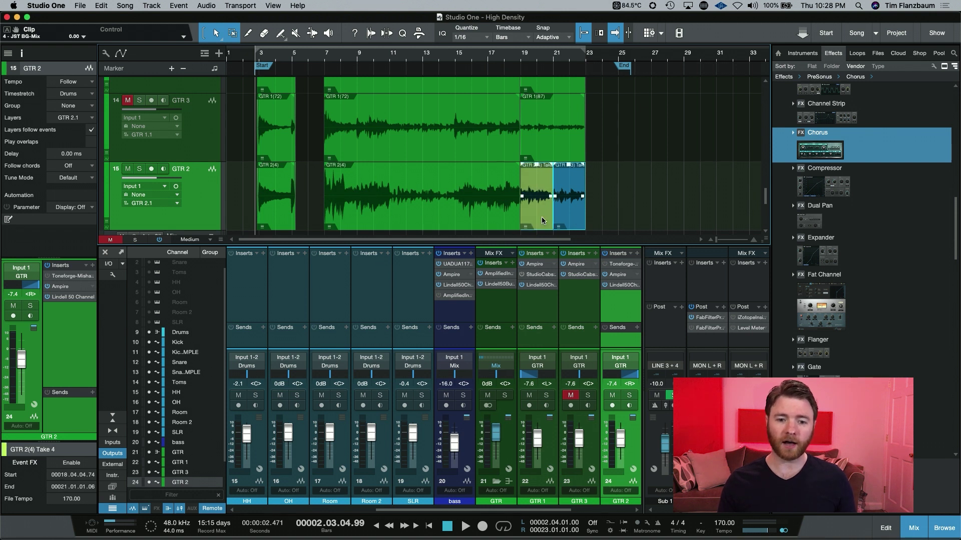
left_click(446, 223, "shift")
left_click(279, 221, "shift")
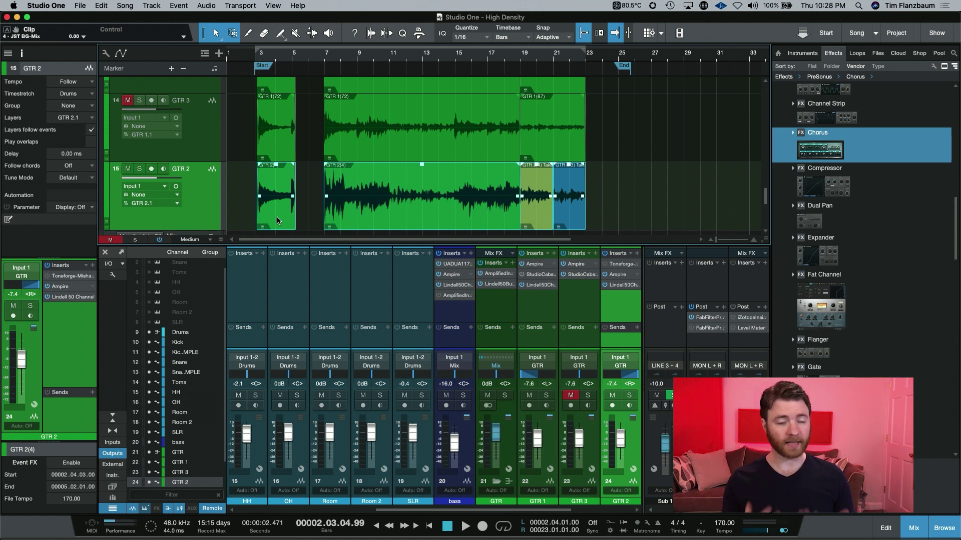
key("g")
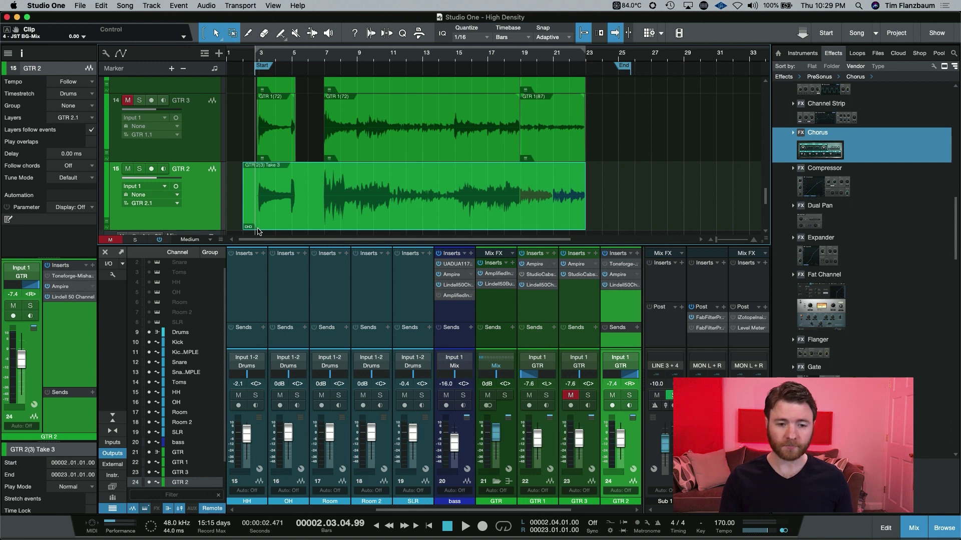
Step: Bounce the merged GTR 2 part into a single event and split it at 00006.04.01.00 and 00011.02.01.00
left_click(258, 229)
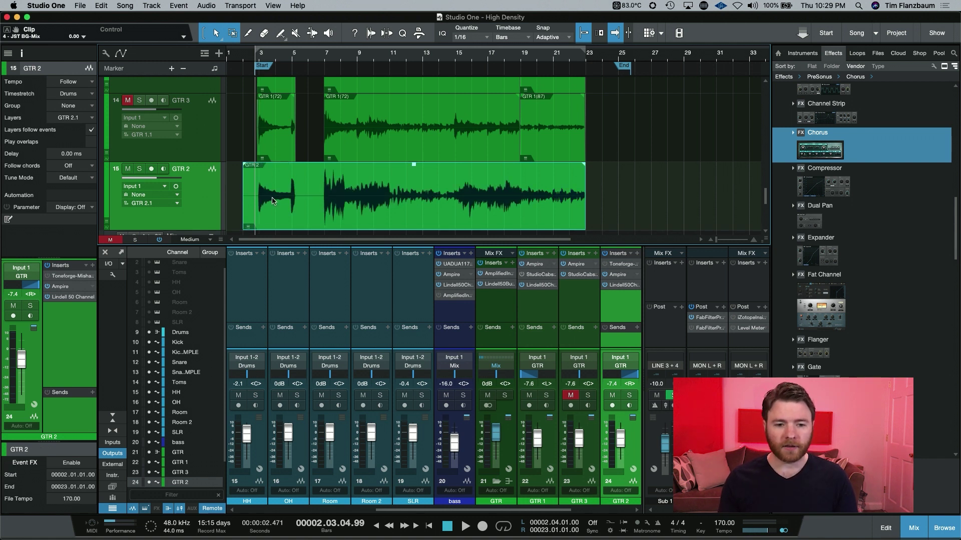
left_click(321, 186, "alt")
left_click(394, 175, "alt")
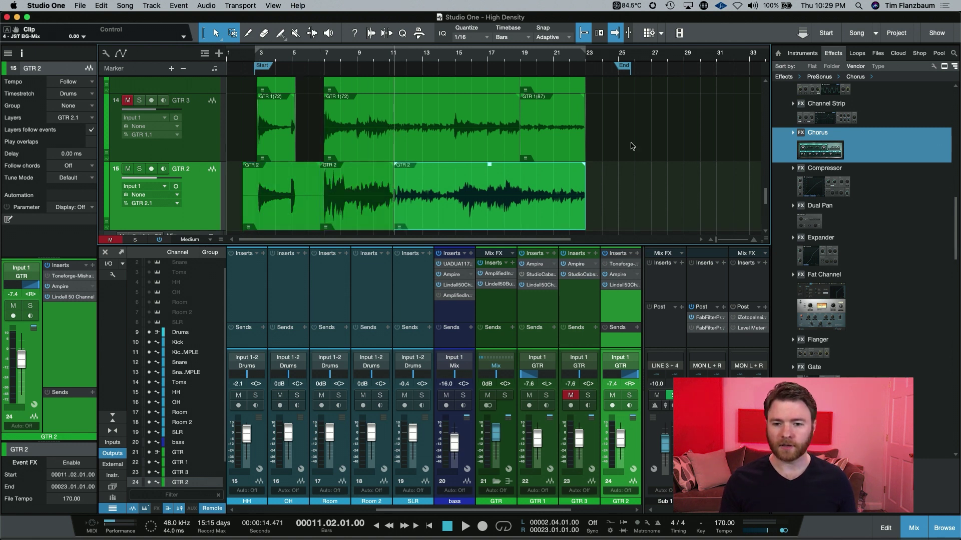
Step: Add the Chorus effect to the middle piece of the bounced GTR 2 audio
left_click_drag(836, 155, 364, 218)
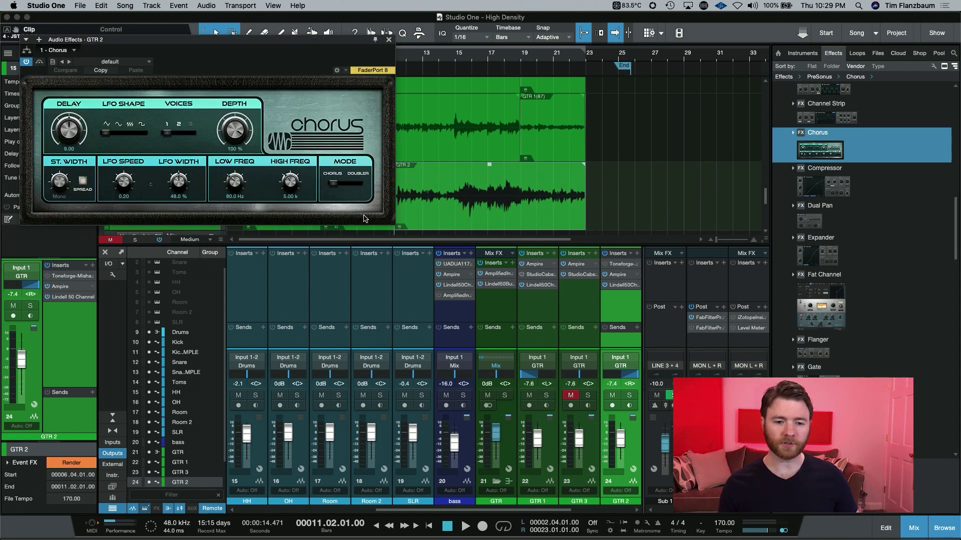
key("ctrl+b")
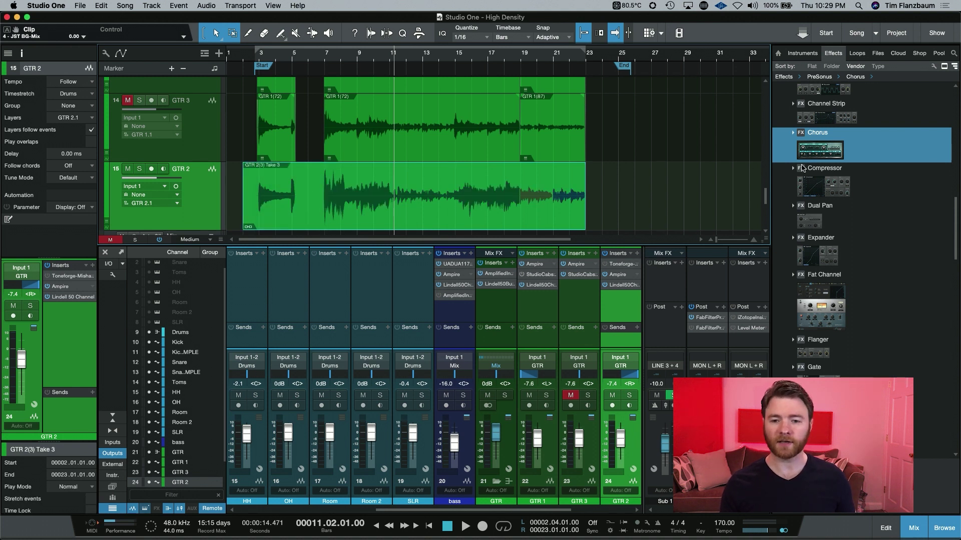
Step: Split the unbounced GTR 2 audio part at 00011.02.01.00 and 00006.04.01.00, and try to add Chorus to the middle piece
left_click(393, 176, "alt")
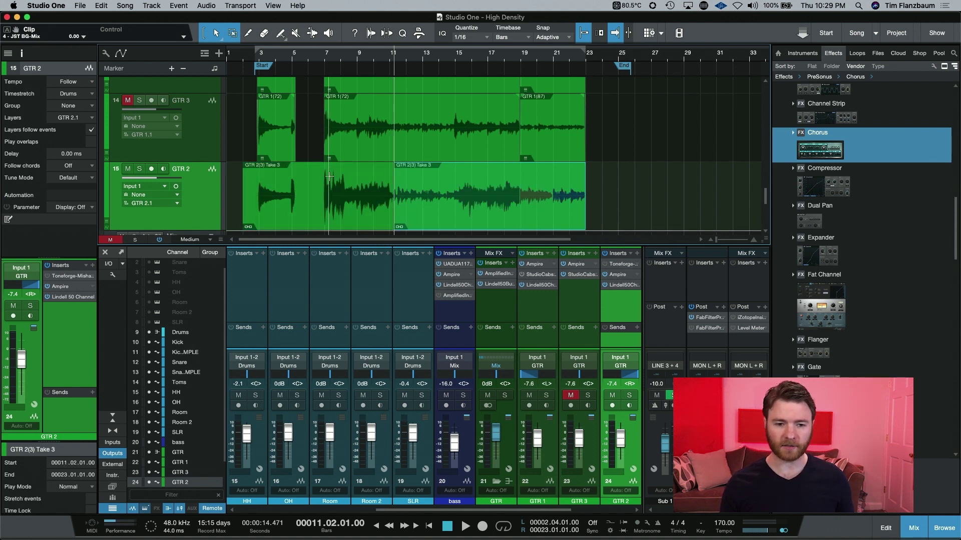
left_click(321, 182, "alt")
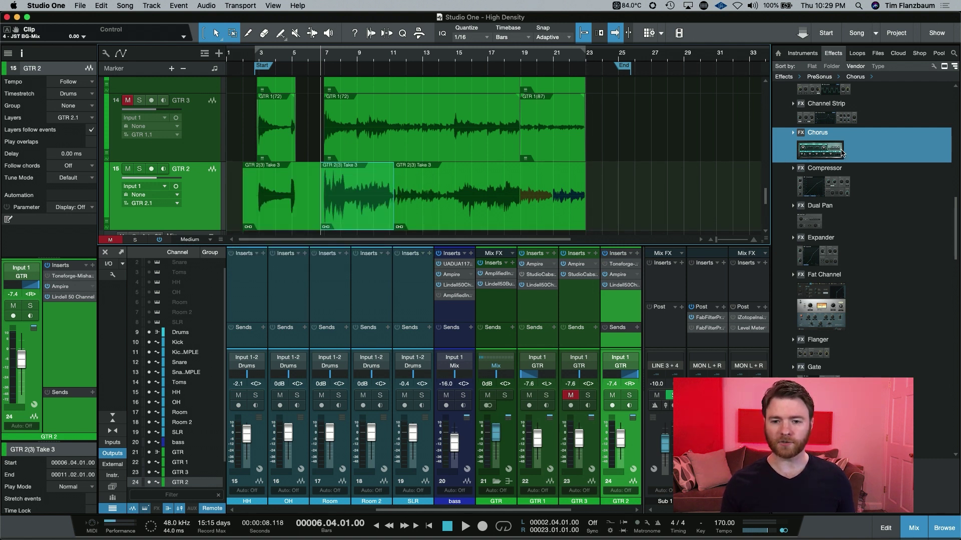
left_click_drag(851, 147, 370, 220)
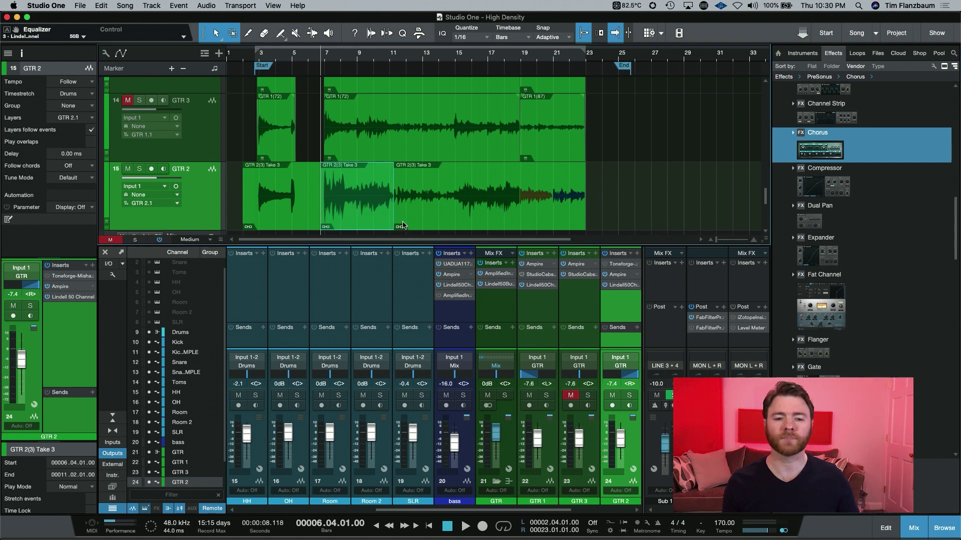
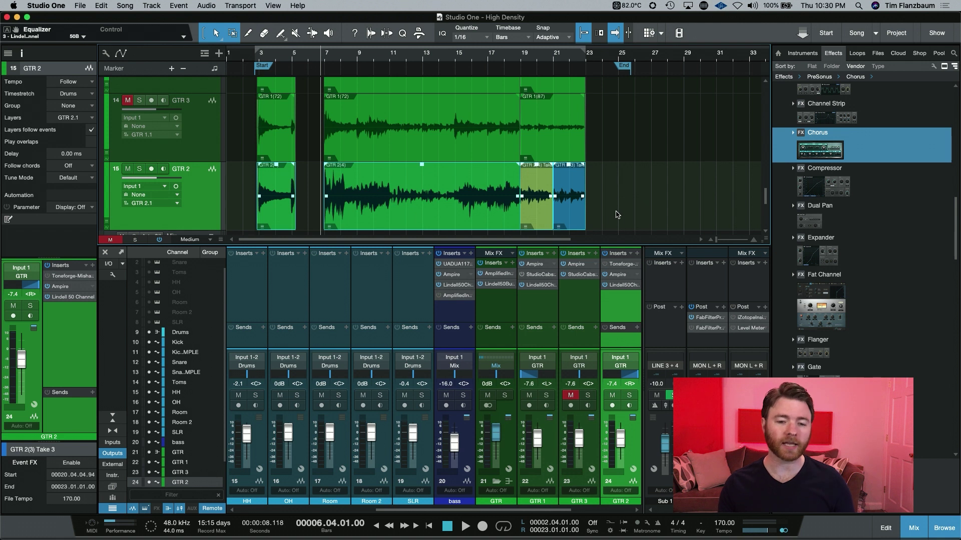
Step: Duplicate the blue Take 3 event at the end of the GTR 2 track three times
left_click(617, 214)
left_click(578, 223)
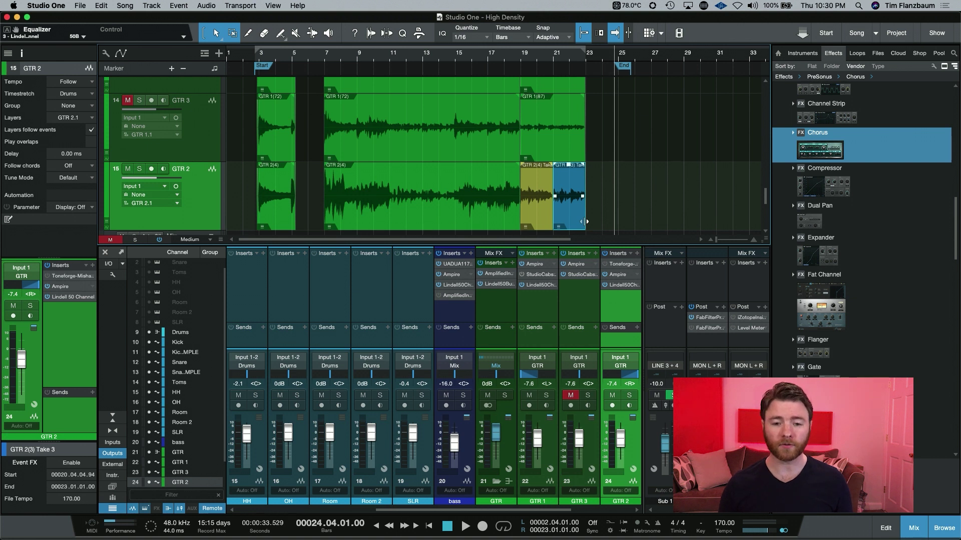
key("d")
key("d")
key("d")
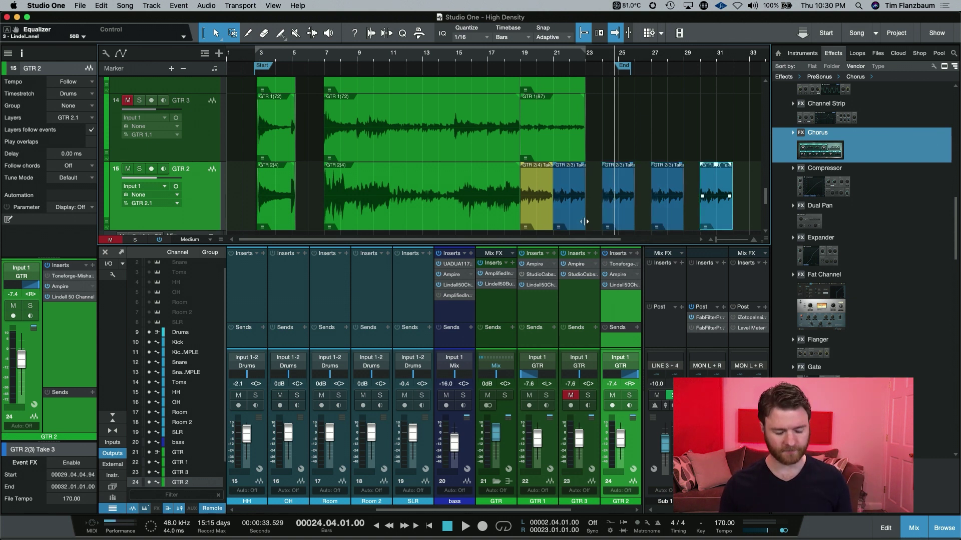
Step: Undo the three duplications of the Take 3 event on the GTR 2 track
key("super+z")
key("super+z")
key("super+z")
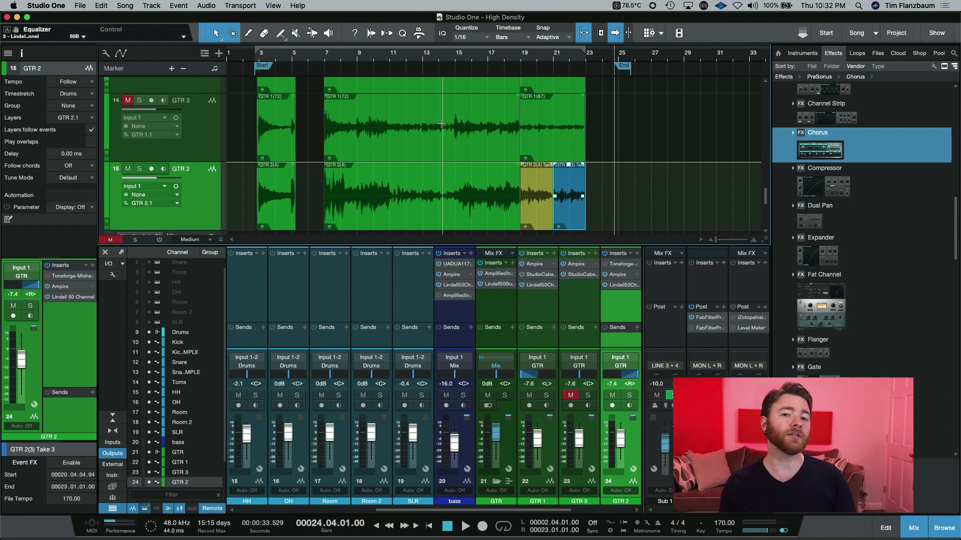
Step: Duplicate the Kick instrument part as a shared copy starting at bar 23, and select the original part
scroll(441, 124, "up", 15)
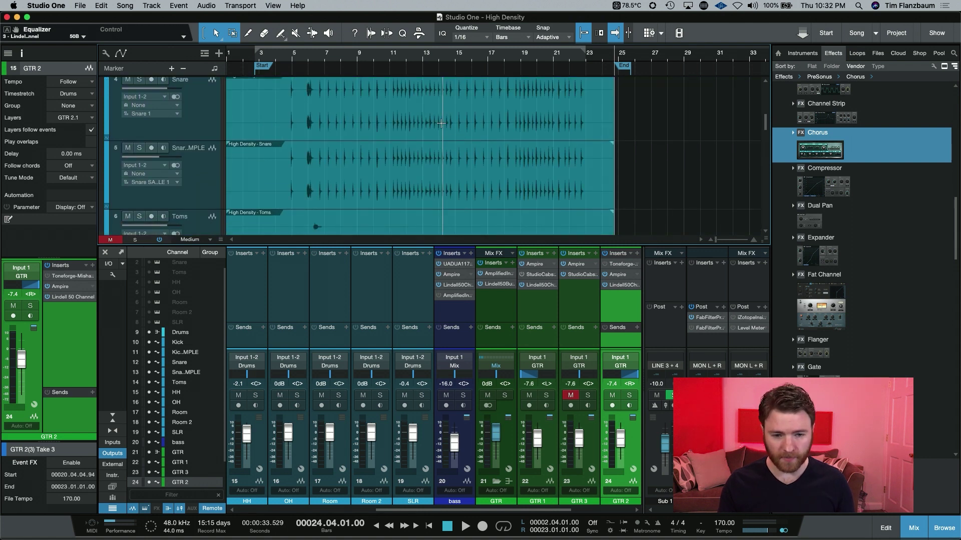
left_click(384, 129)
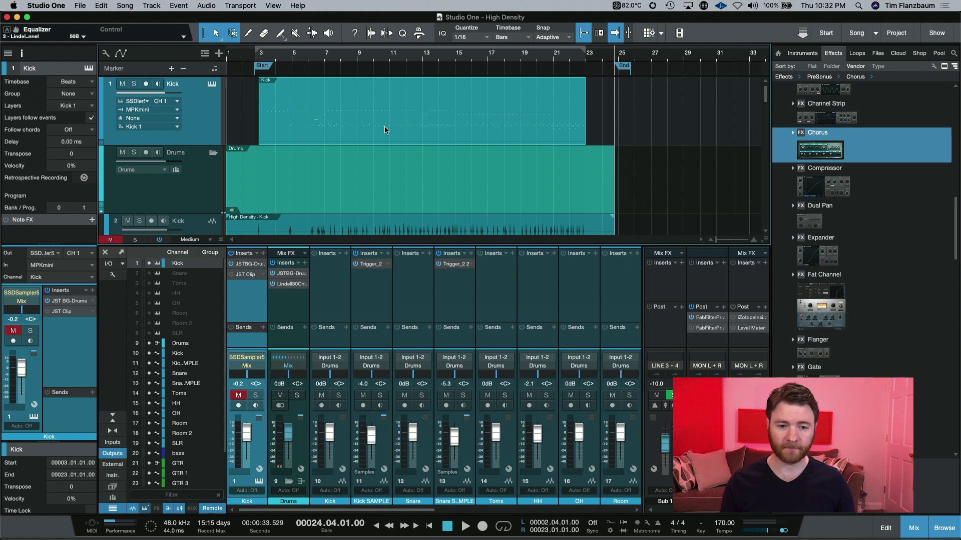
key("d")
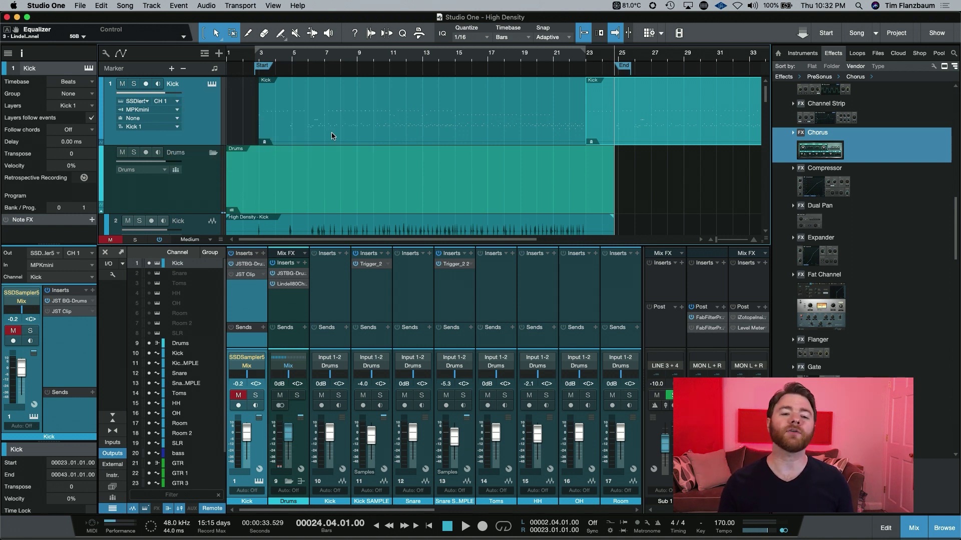
left_click(332, 136)
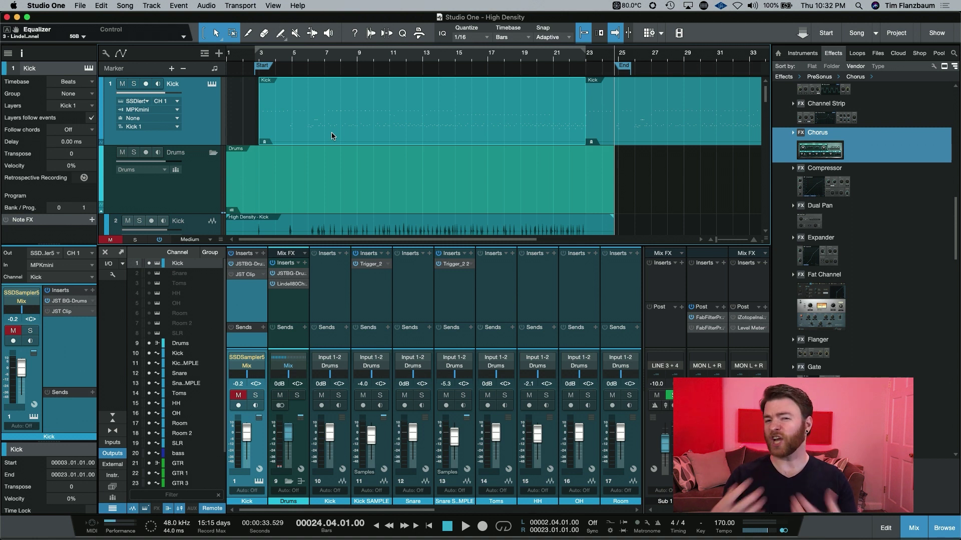